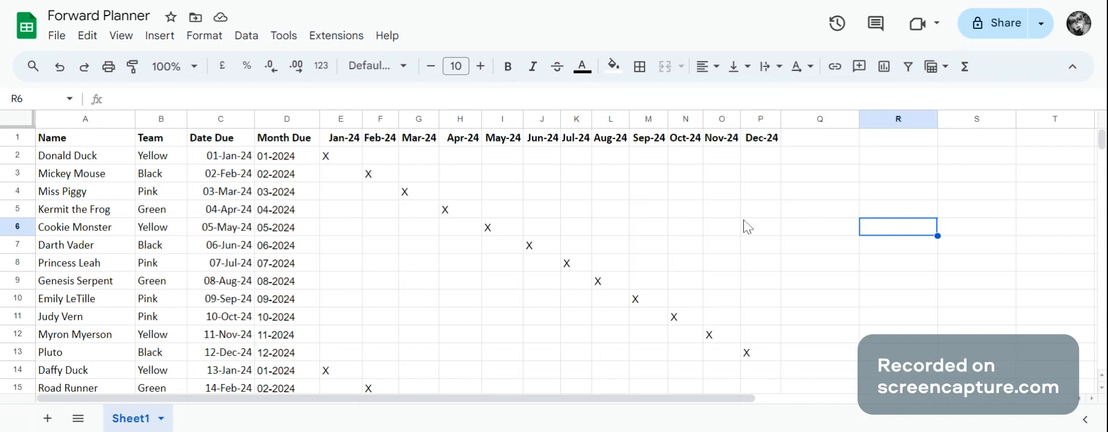
Look over the Name, Team and Date Due cells of the first record in row 2
click(889, 196)
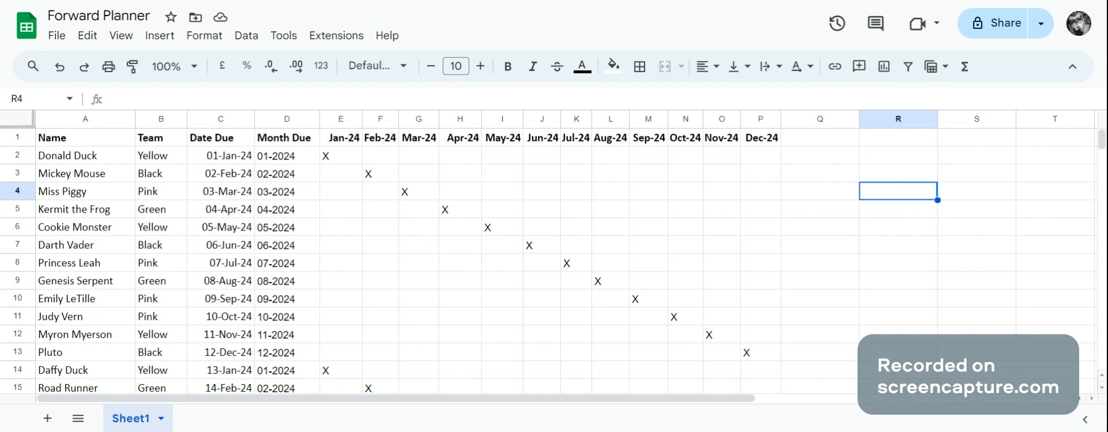
click(124, 161)
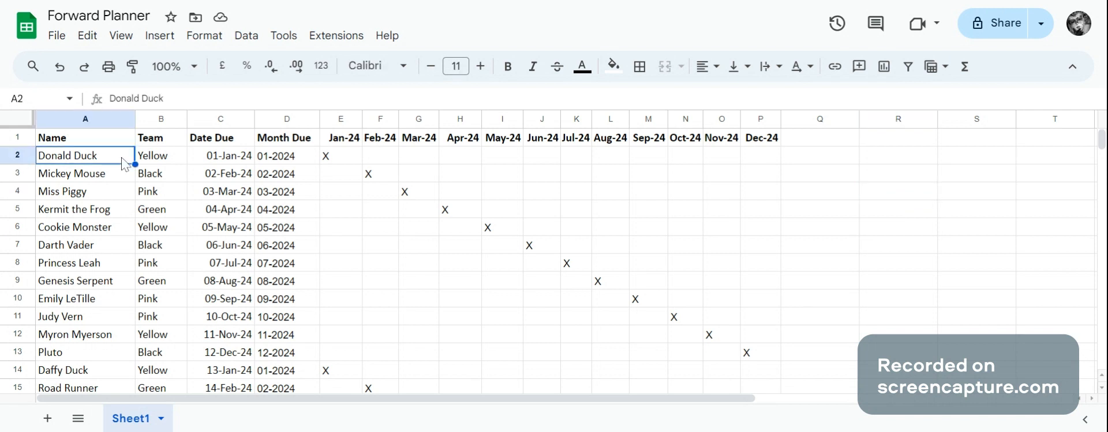
click(160, 161)
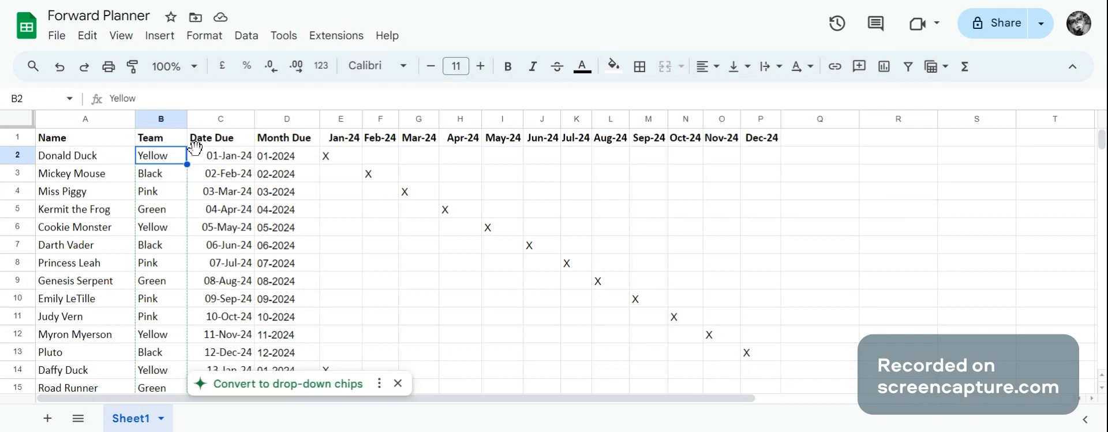
click(220, 160)
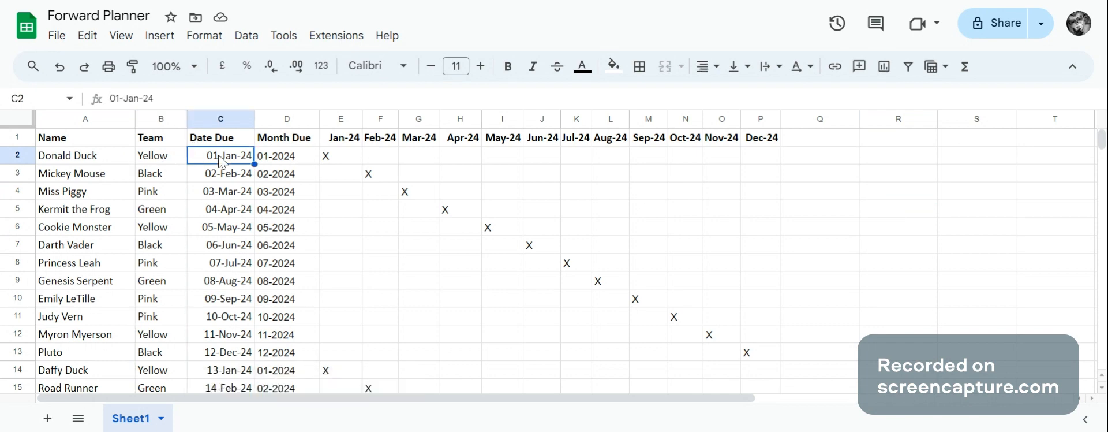
Correct the Month Due formula in D2 to =TEXT(C2,"mm-yyyy")
click(278, 161)
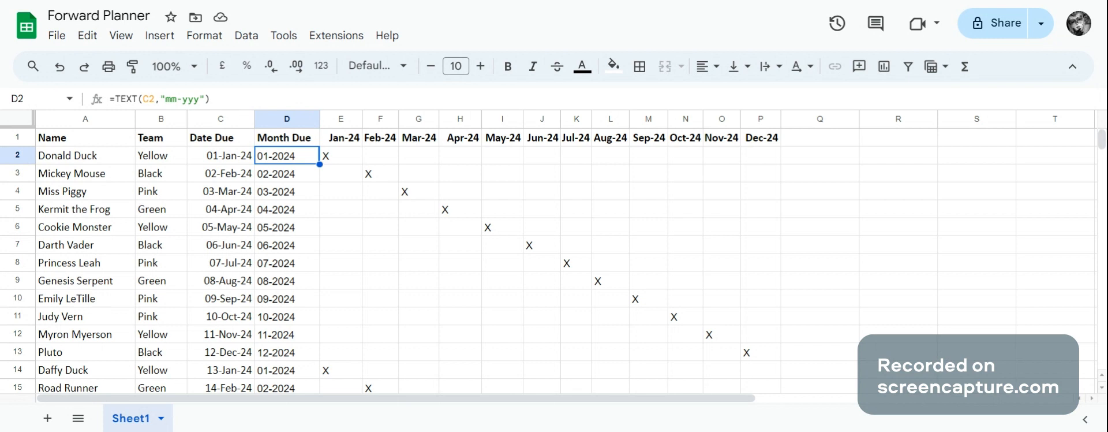
click(199, 99)
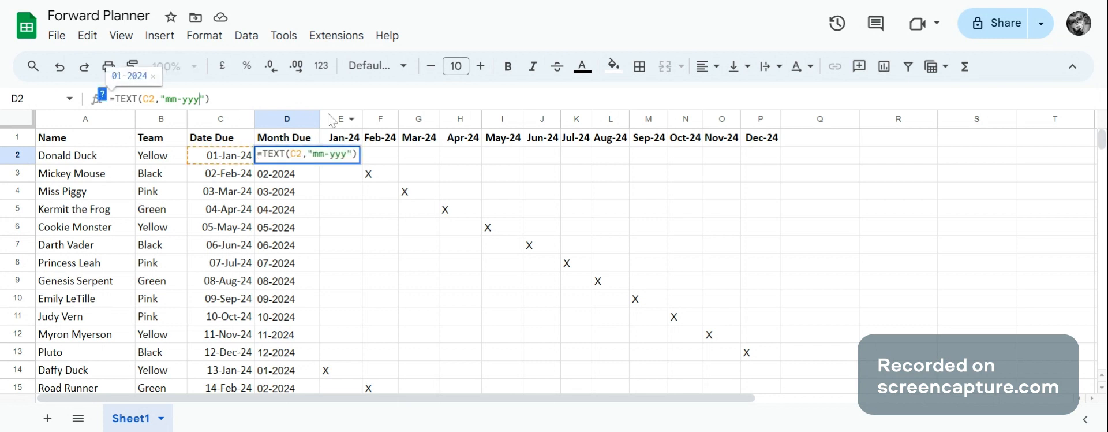
text(y)
click(388, 193)
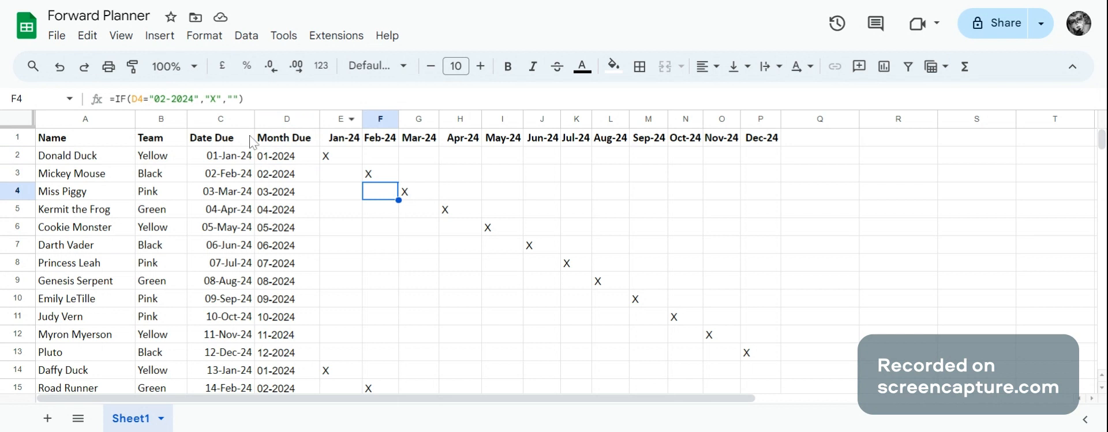
Copy the Month Due formula from D2 into D3:D25, stopping above the Totals row
click(265, 161)
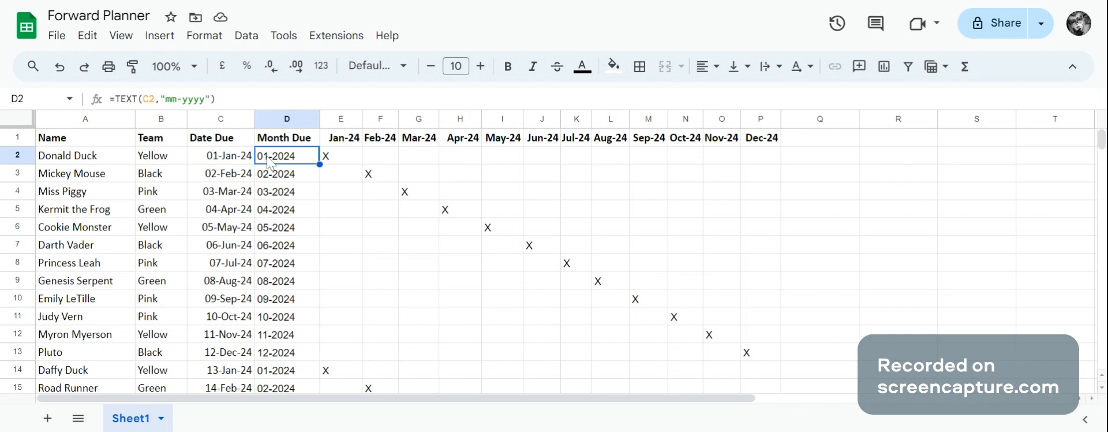
key(ctrl+c)
click(273, 180)
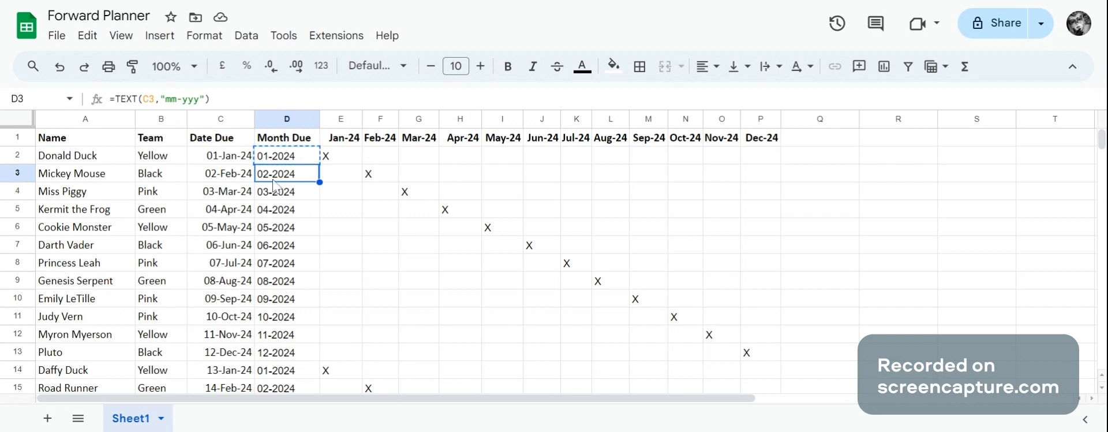
key(shift+Down)
key(ctrl+shift+Down)
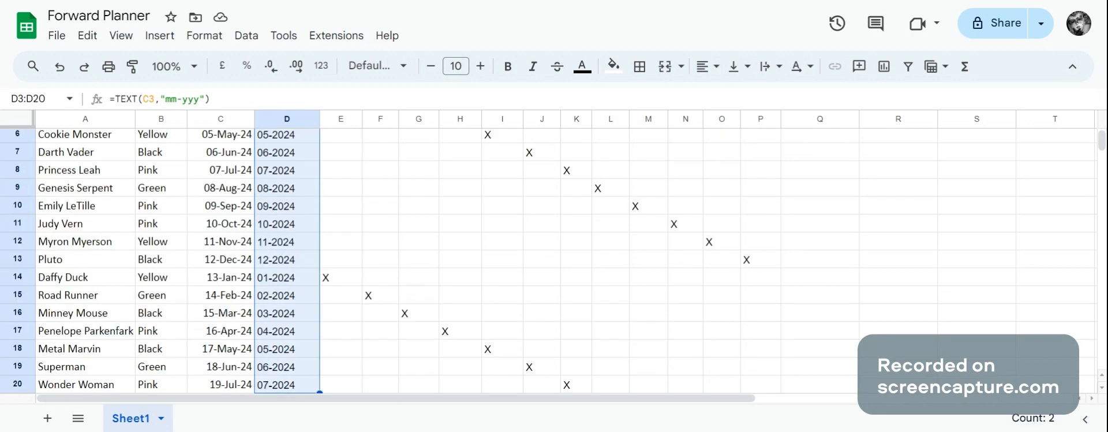
key(shift+Page_Down)
key(shift+Up)
key(shift+Up)
key(shift+Up)
key(shift+Up)
key(shift+Up)
key(shift+Up)
key(shift+Up)
key(shift+Up)
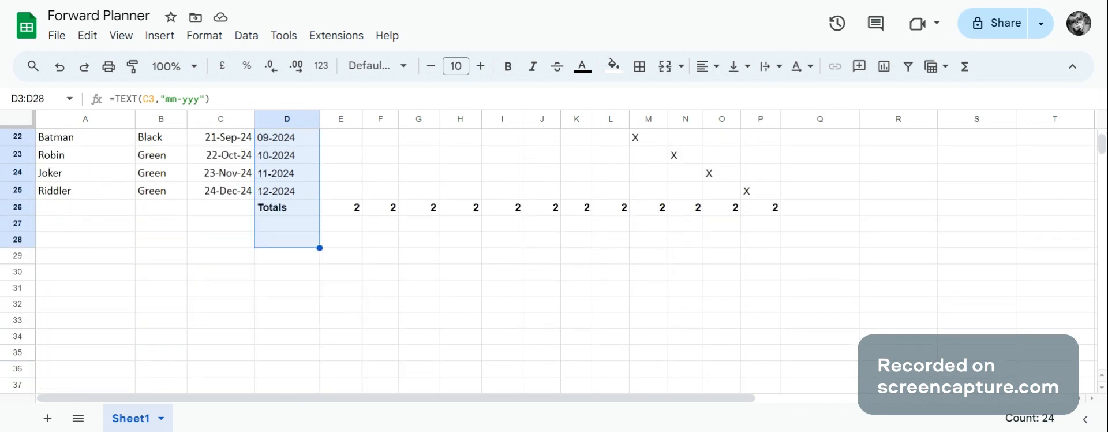
key(shift+Up)
key(shift+Up)
key(shift+Up)
key(shift+Up)
key(shift+Down)
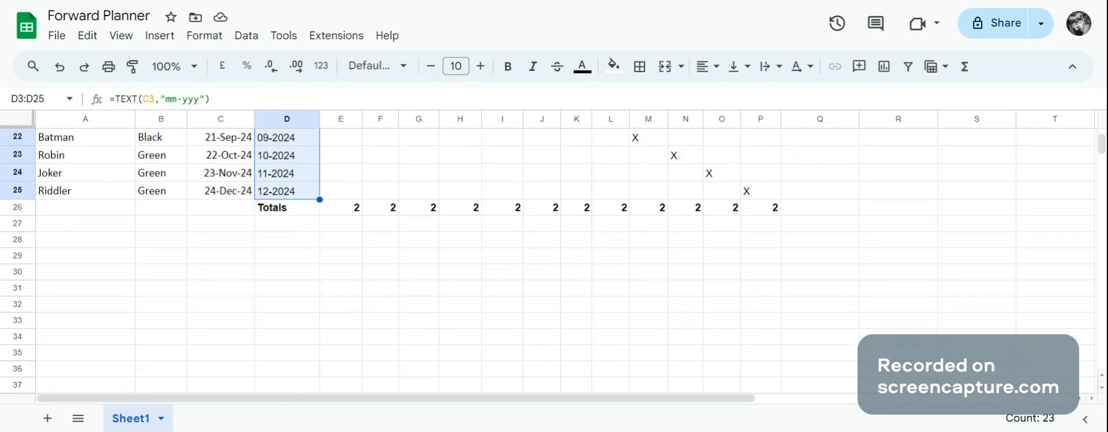
key(ctrl+v)
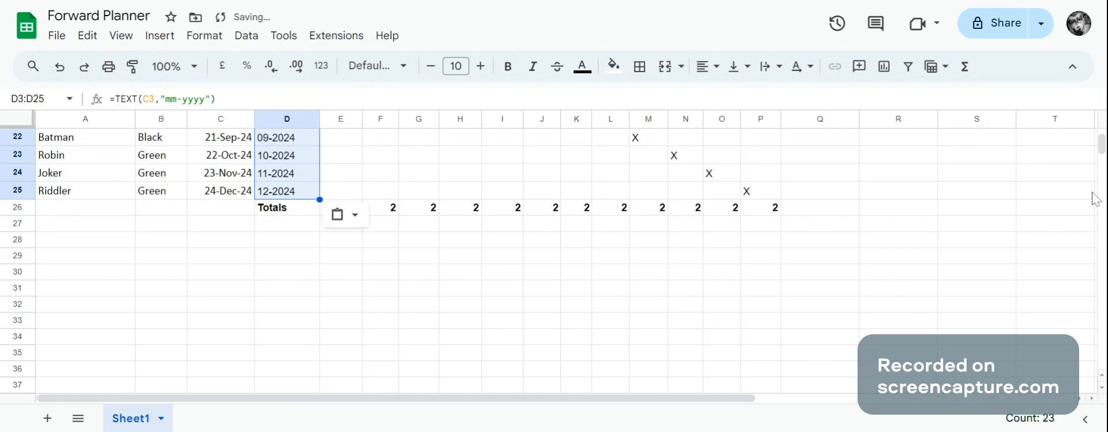
scroll(1104, 122, up, 7)
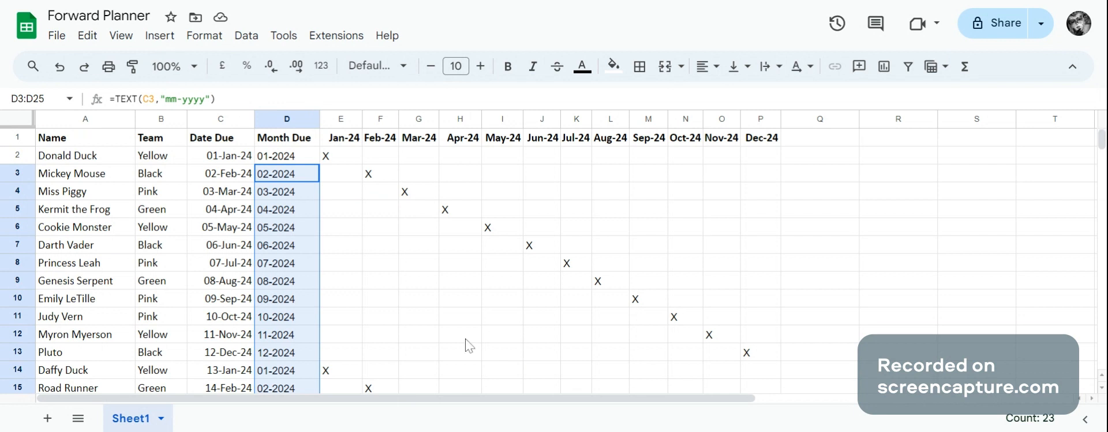
Examine the IF formulas in row 2 across the Jan-24 to Dec-24 columns, comparing the month each one tests
click(335, 161)
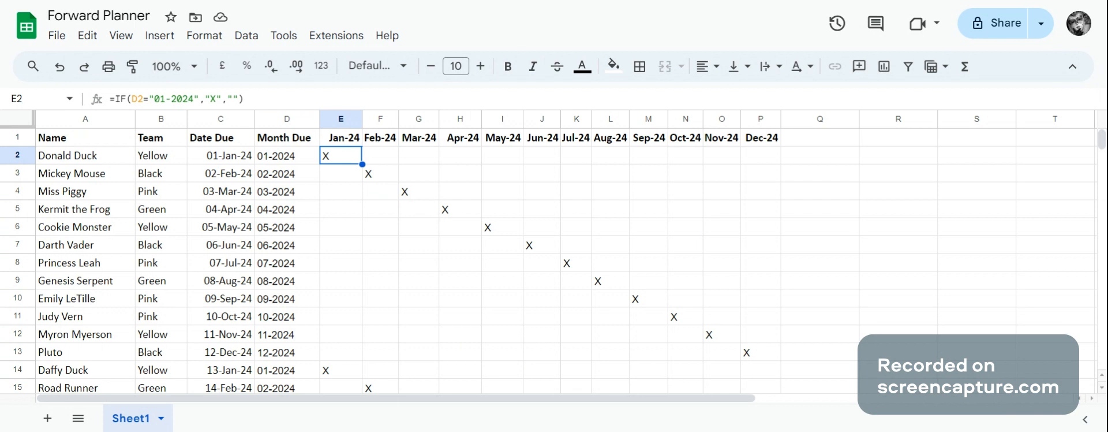
click(380, 155)
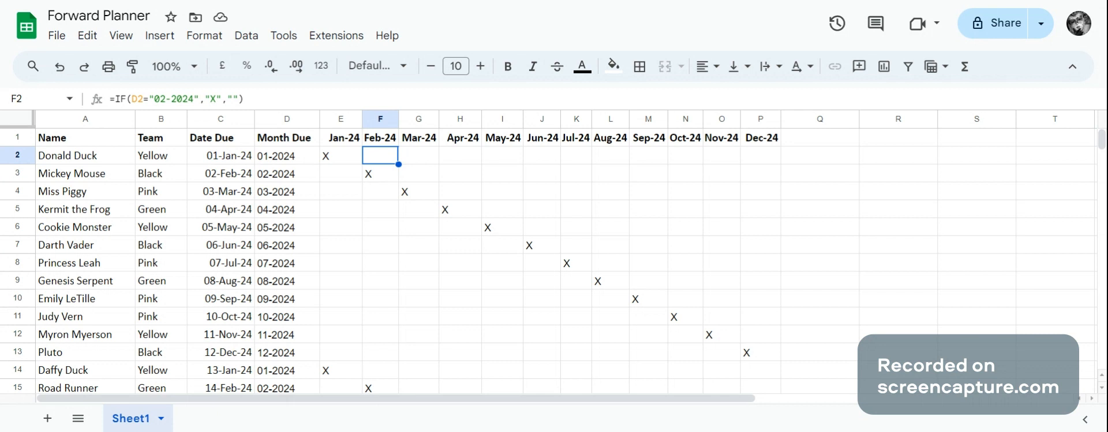
click(419, 155)
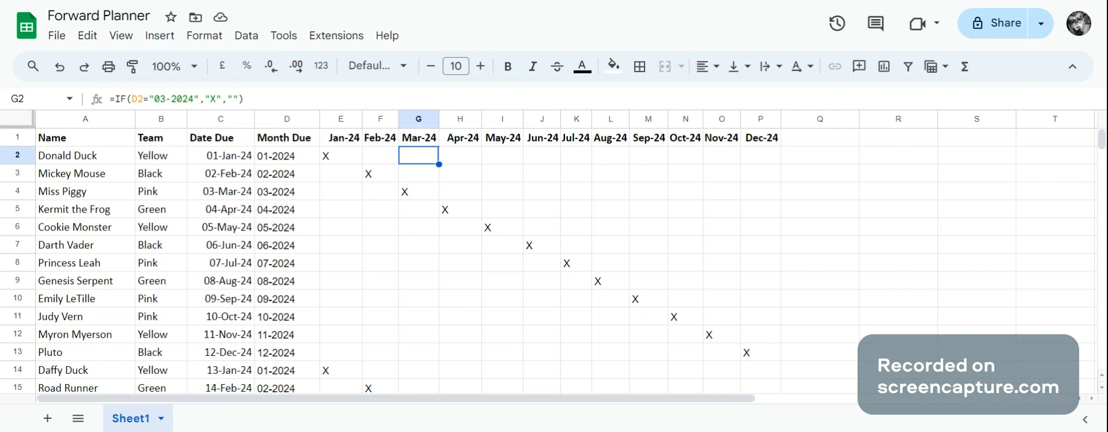
click(460, 155)
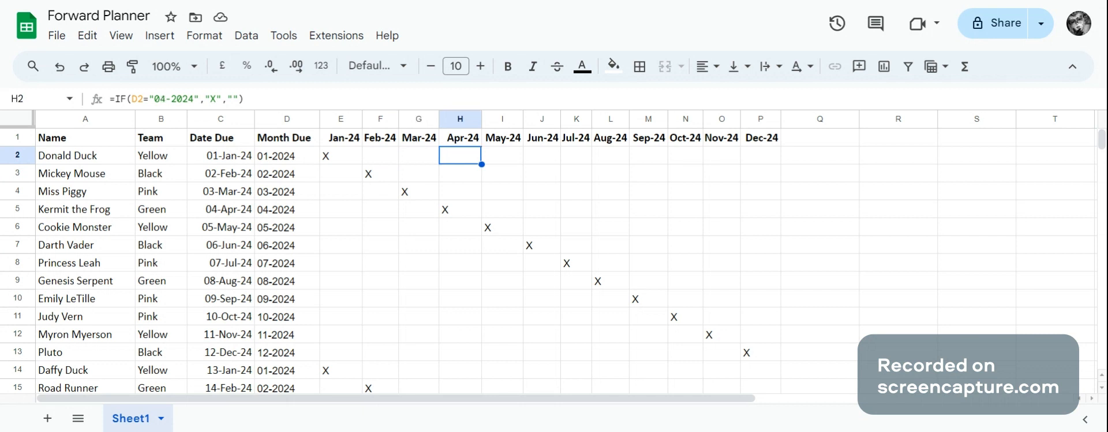
click(502, 155)
click(542, 155)
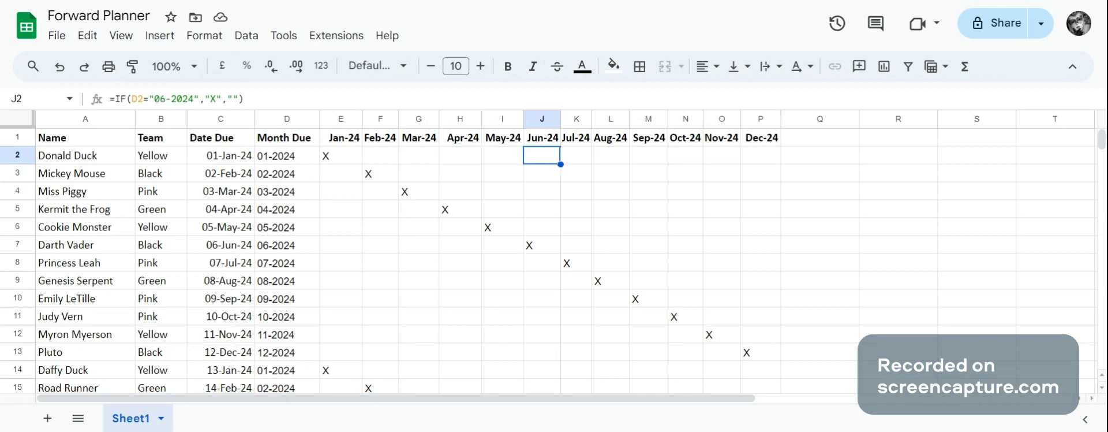
click(721, 155)
click(760, 155)
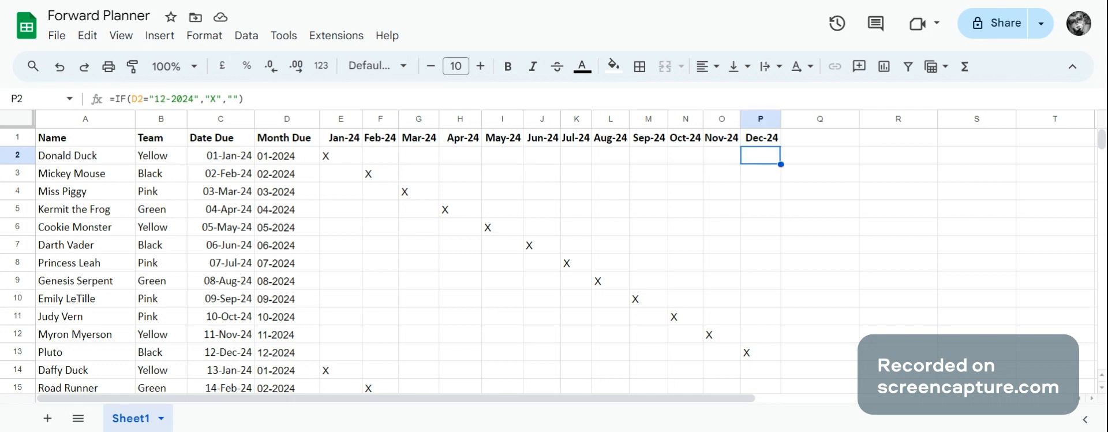
Check how the IF formulas continue down the month columns, comparing E2, E3 and F3
click(334, 158)
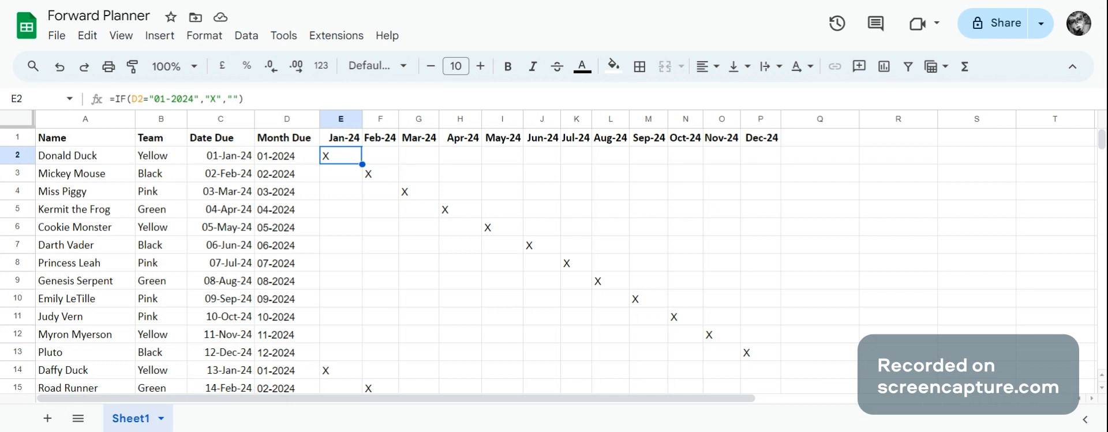
key(Down)
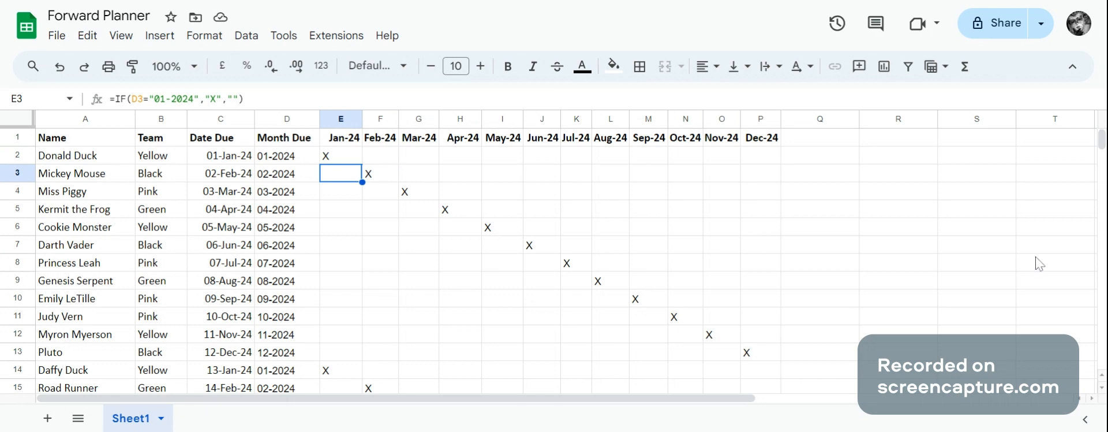
drag(1104, 145, 1104, 149)
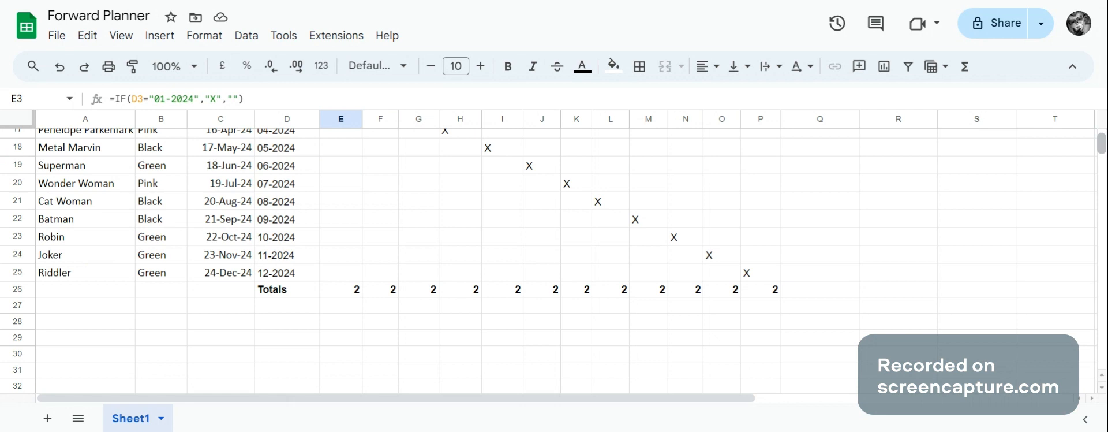
drag(1102, 149, 1102, 142)
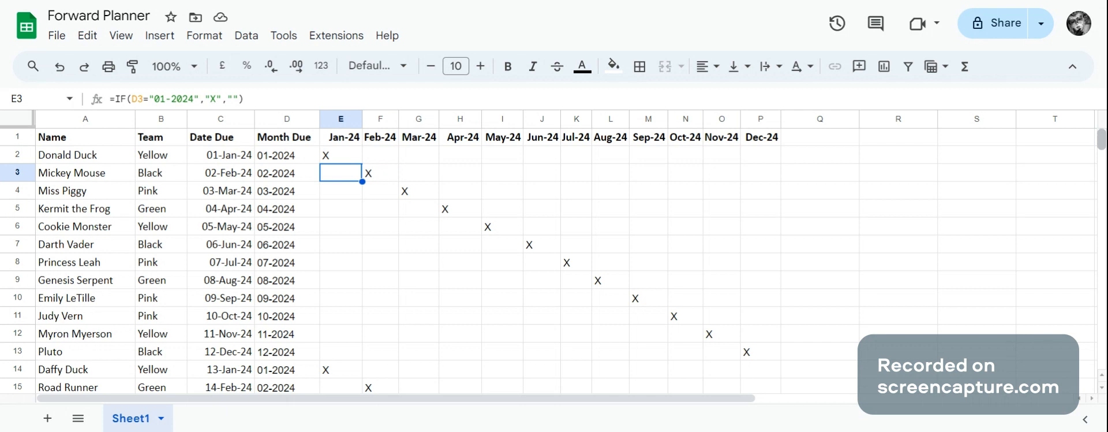
key(Right)
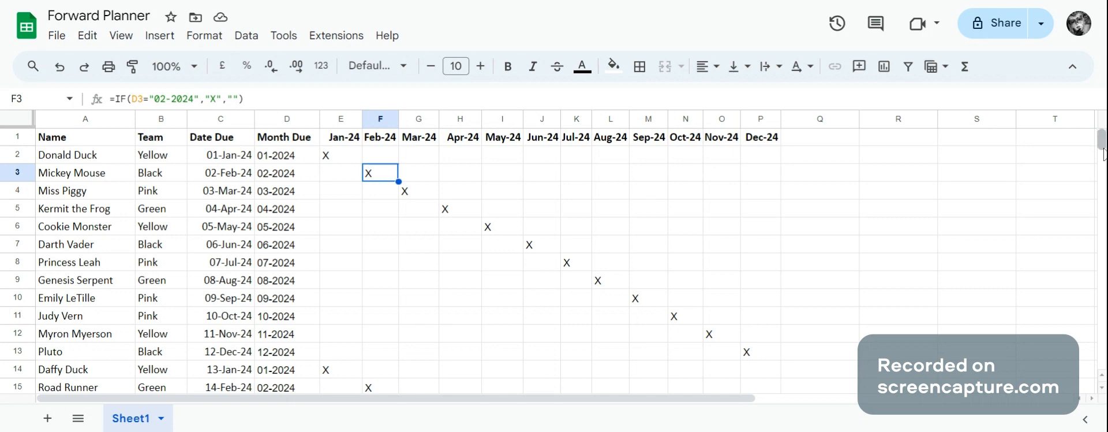
Examine the COUNTIF formulas in the Totals row for the Jan-24, Feb-24 and Mar-24 columns
scroll(1104, 154, down, 3)
scroll(1104, 154, up, 2)
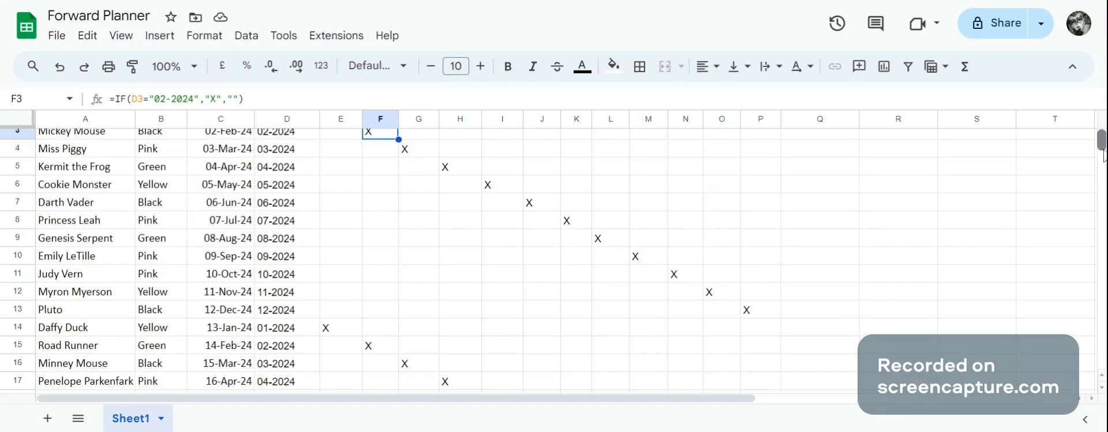
scroll(1104, 155, down, 5)
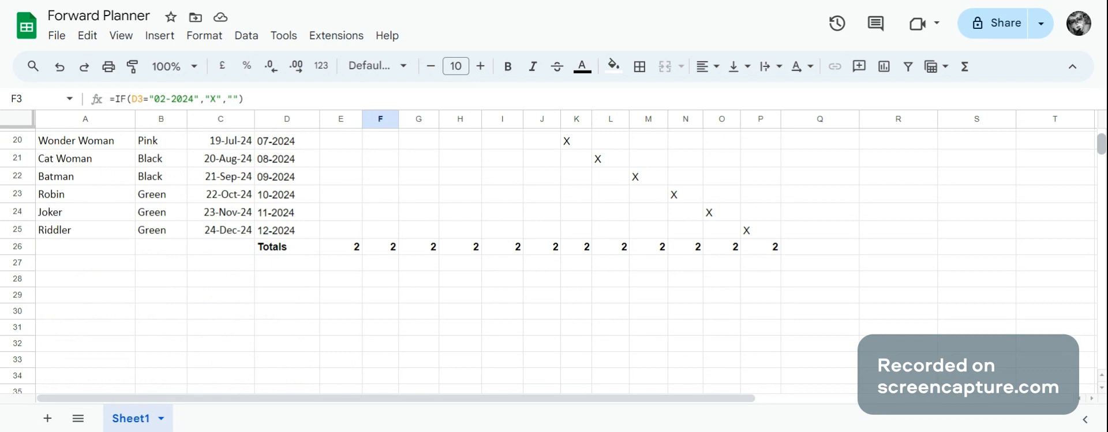
click(358, 248)
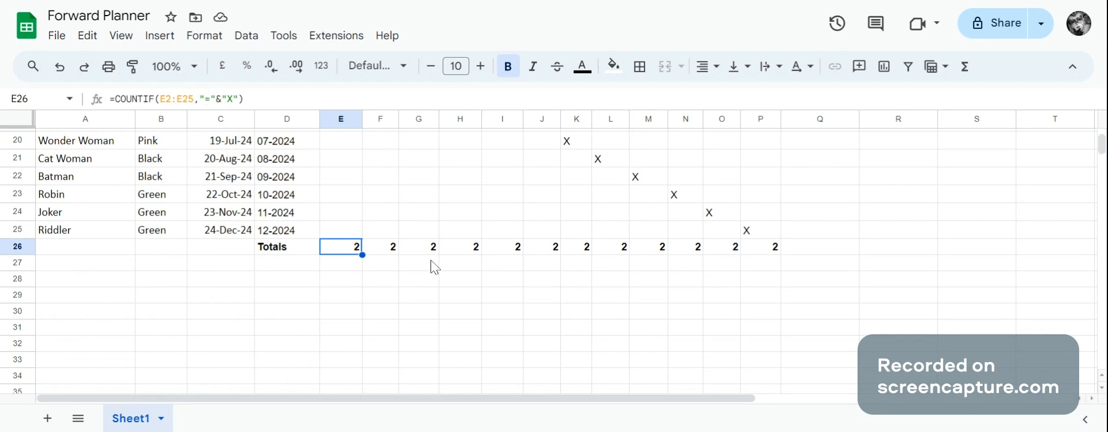
click(393, 248)
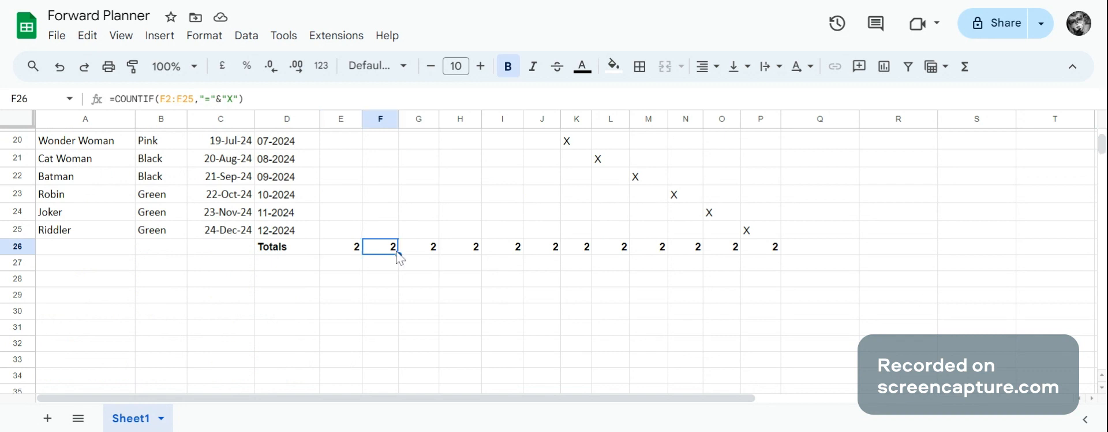
click(420, 249)
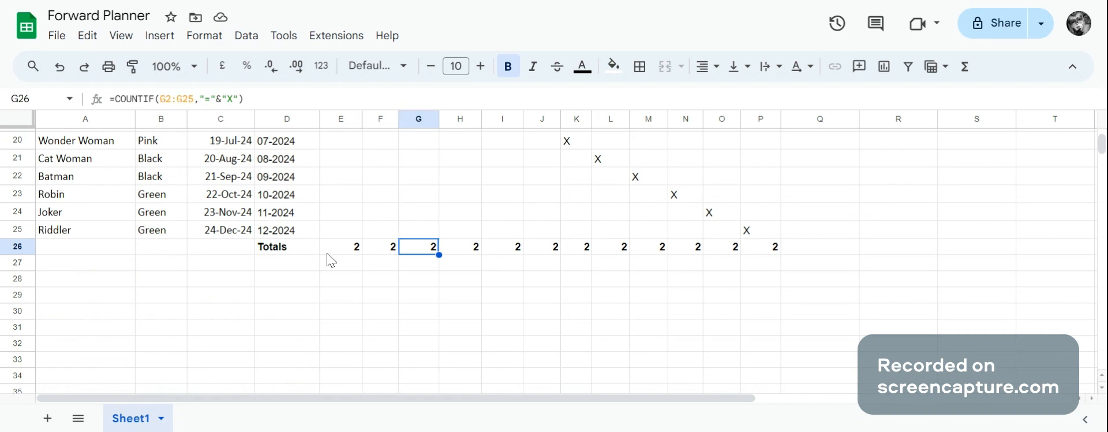
Select all monthly totals in E26:P26 to review their sum, and return to the start of the sheet
click(353, 248)
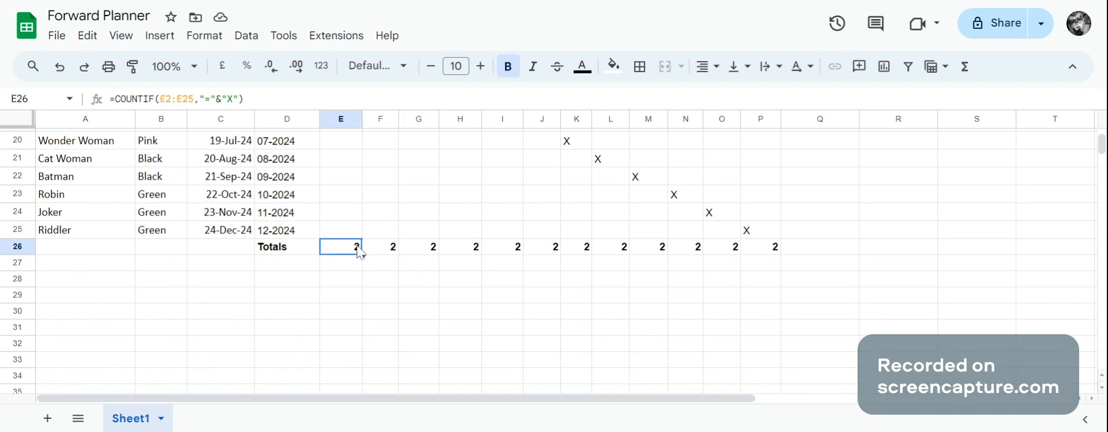
key(shift+Right)
key(shift+Right)
key(shift+Right)
key(shift+Right)
key(shift+Right)
key(shift+Right)
key(shift+Right)
key(shift+Right)
key(shift+Right)
key(shift+Right)
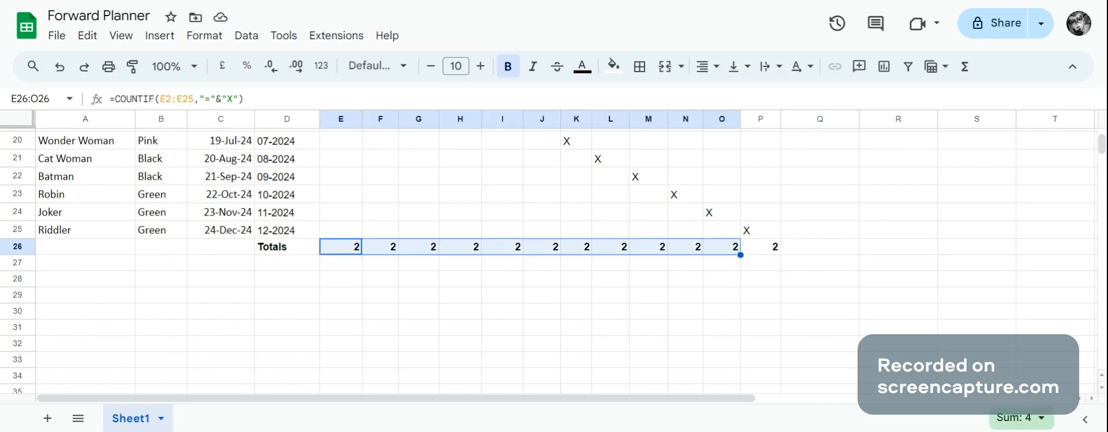
key(shift+Right)
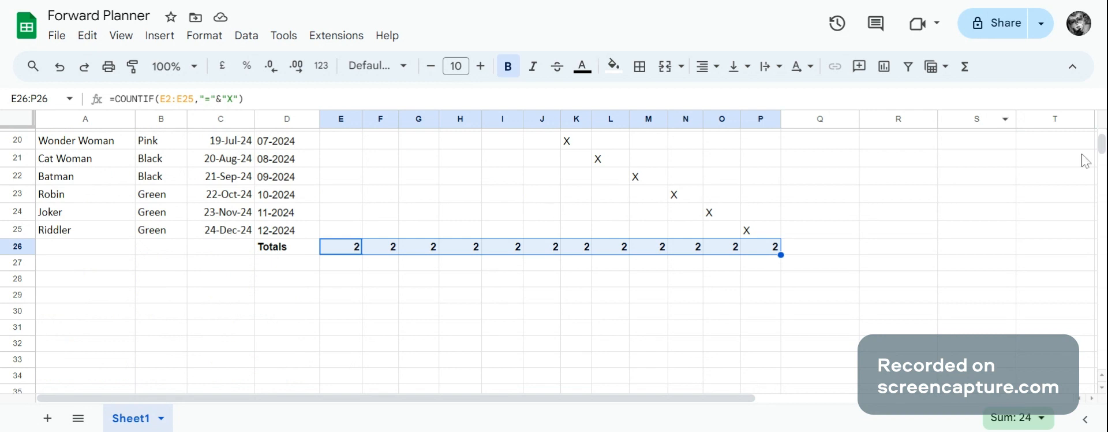
drag(1102, 153, 1102, 146)
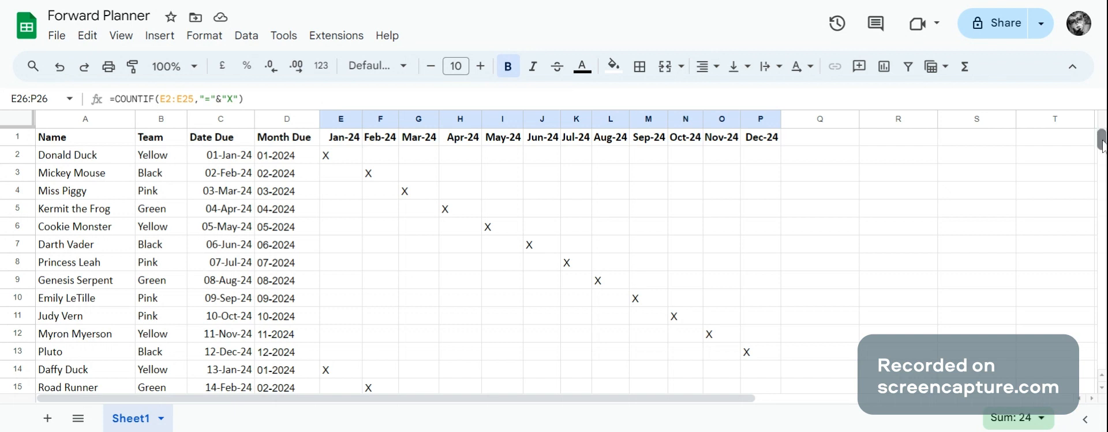
drag(1101, 143, 1106, 141)
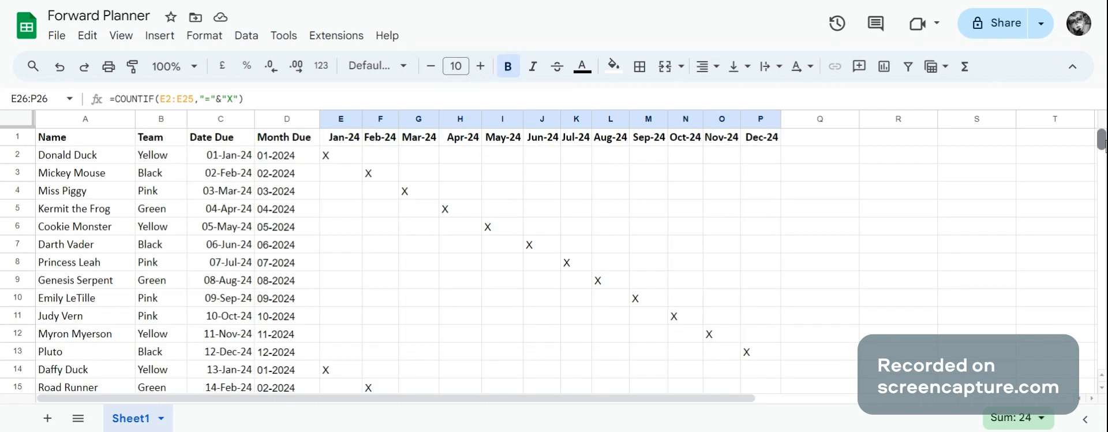